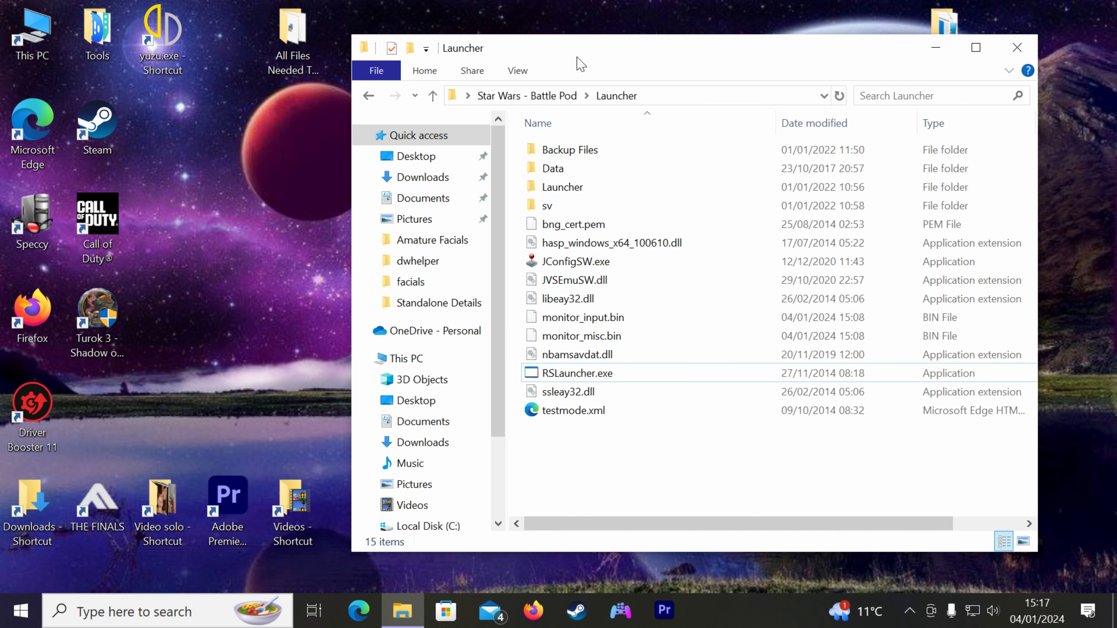
Go up to the Star Wars - Battle Pod folder and open the Star Wars Battle Pod Resolution Patches folder
left_click_drag(582, 68, 582, 89)
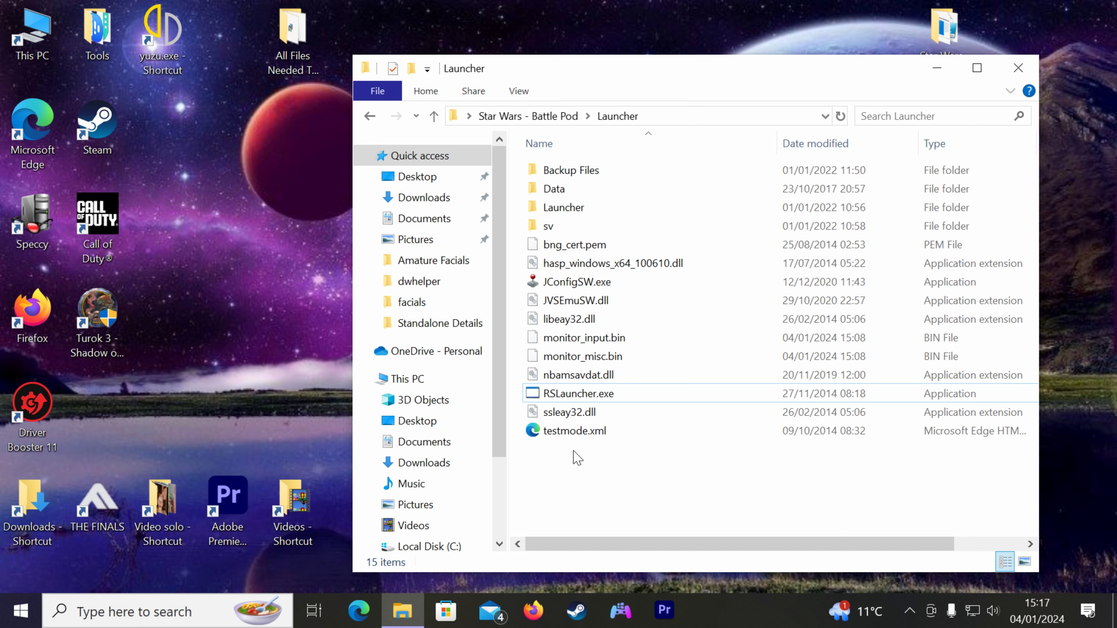
left_click(500, 119)
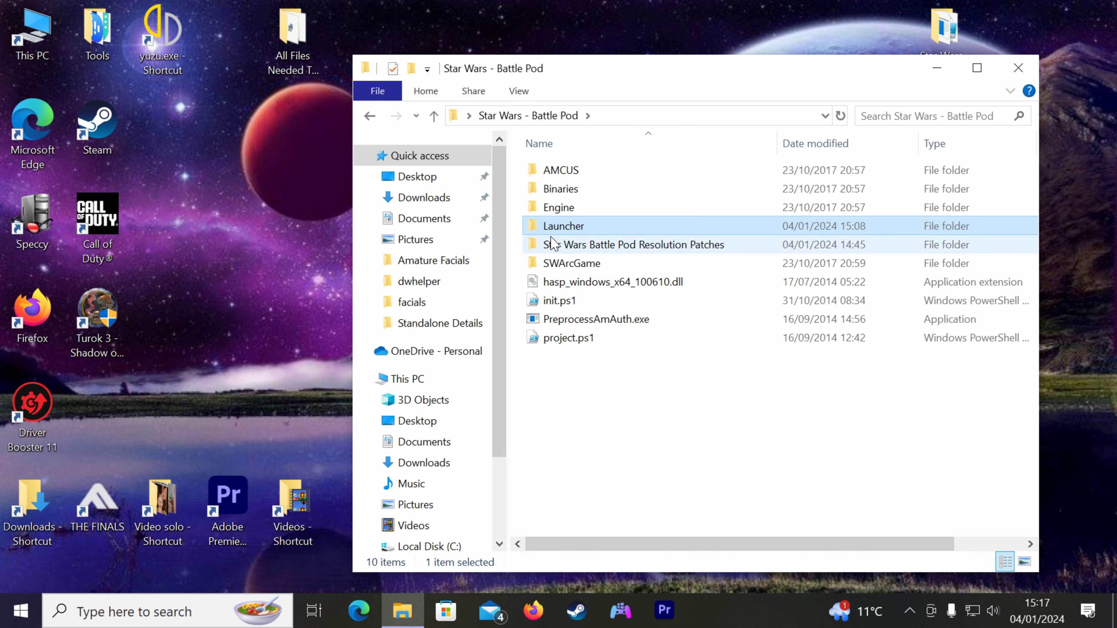
double_click(585, 244)
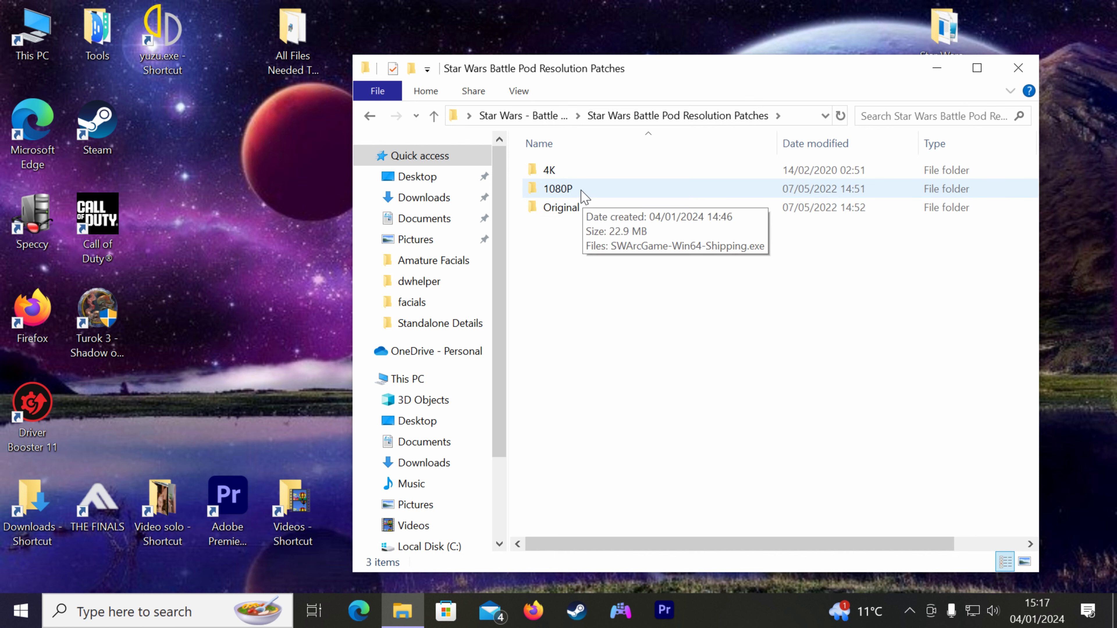
left_click(582, 196)
left_click(590, 241)
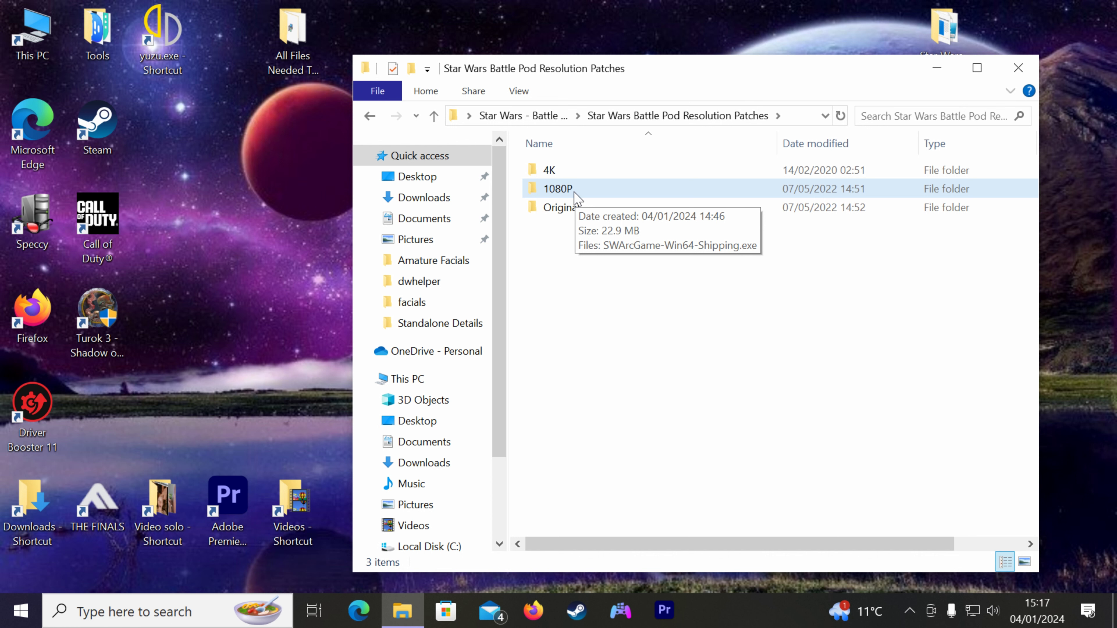
Copy SWArcGame-Win64-Shipping.exe from the 4K resolution patch folder
left_click(571, 176)
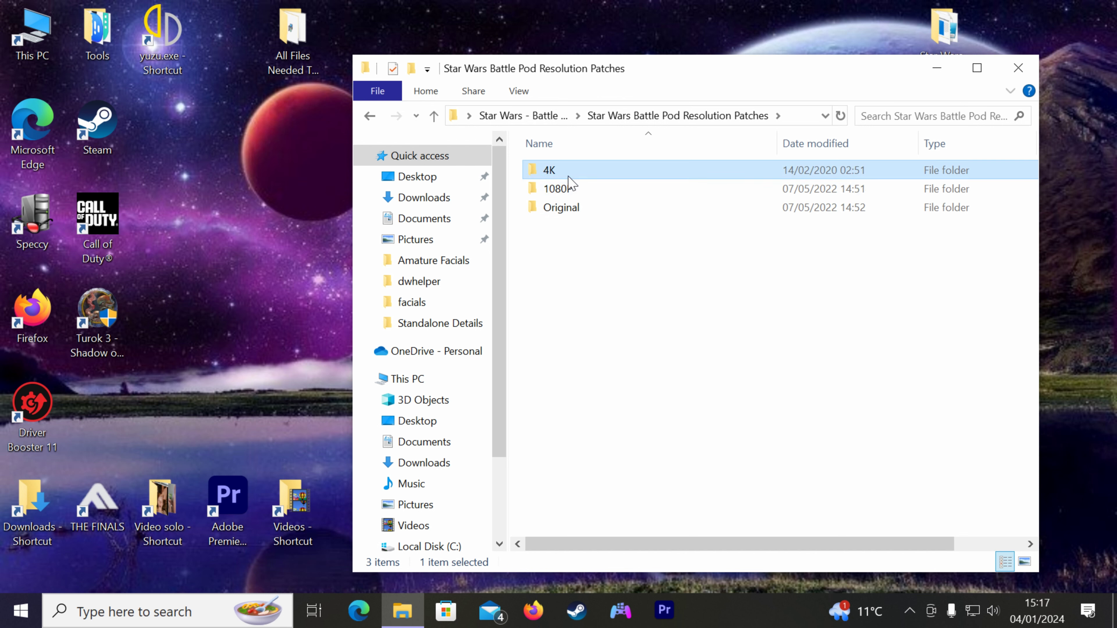
double_click(571, 174)
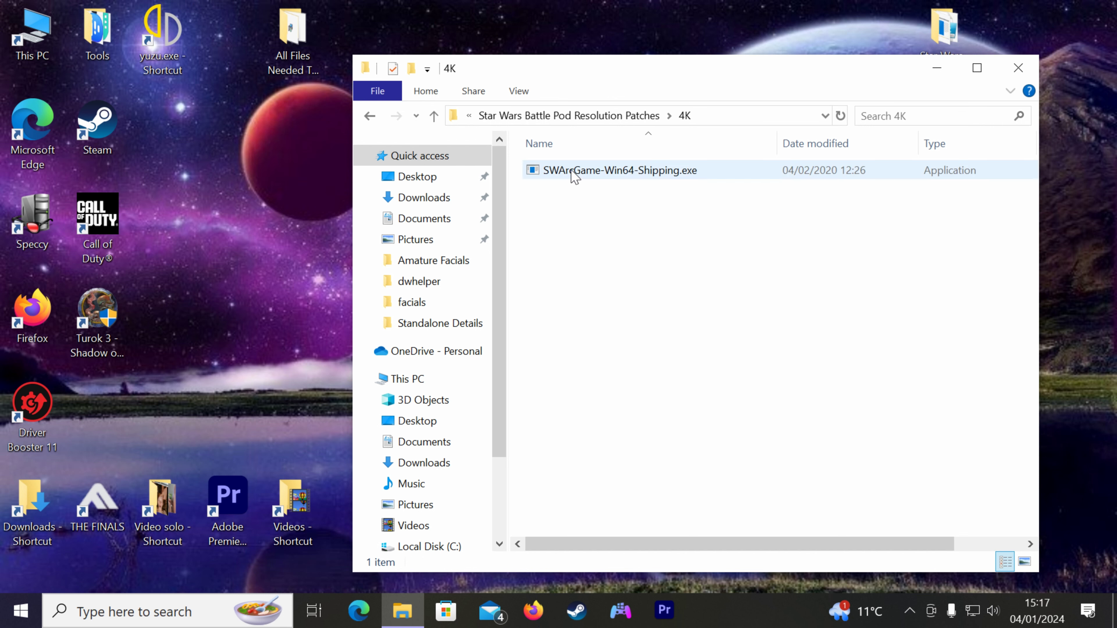
double_click(571, 170)
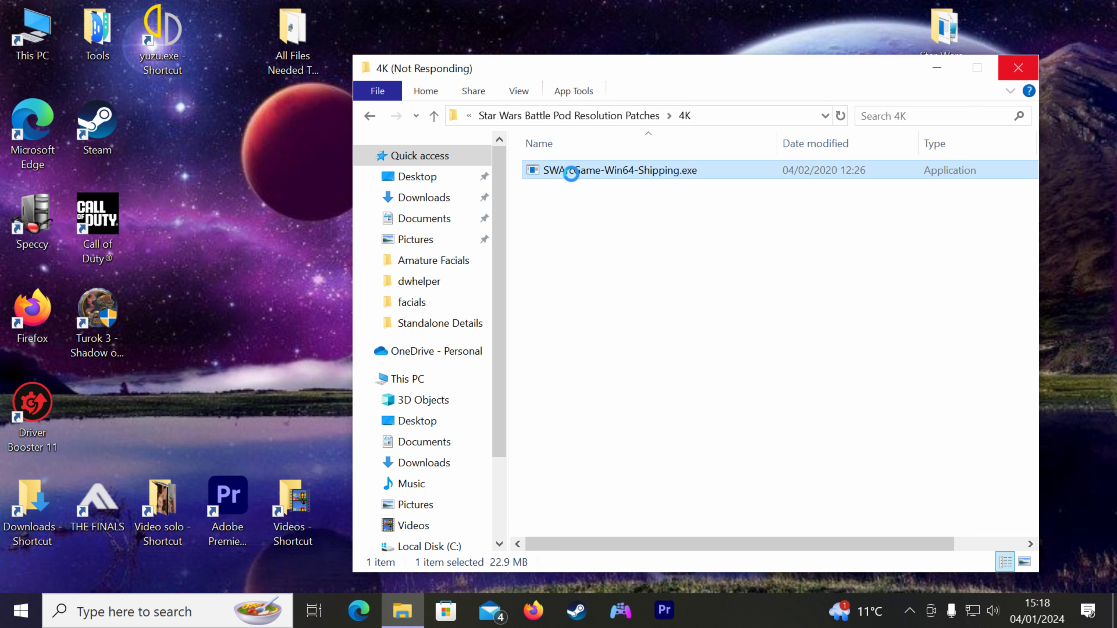
right_click(574, 179)
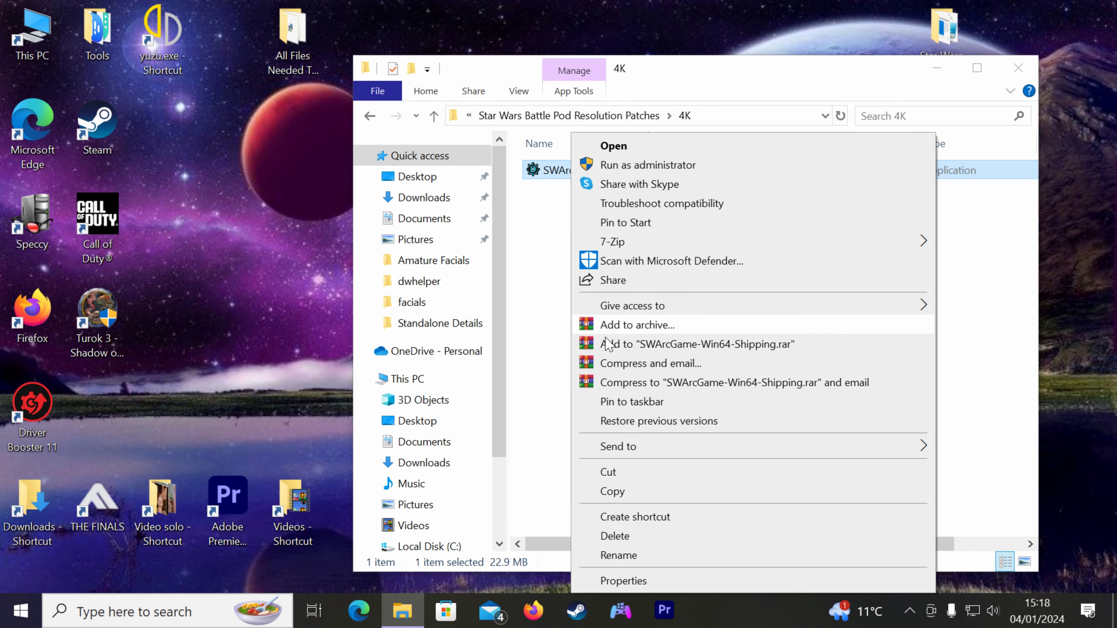
left_click(634, 492)
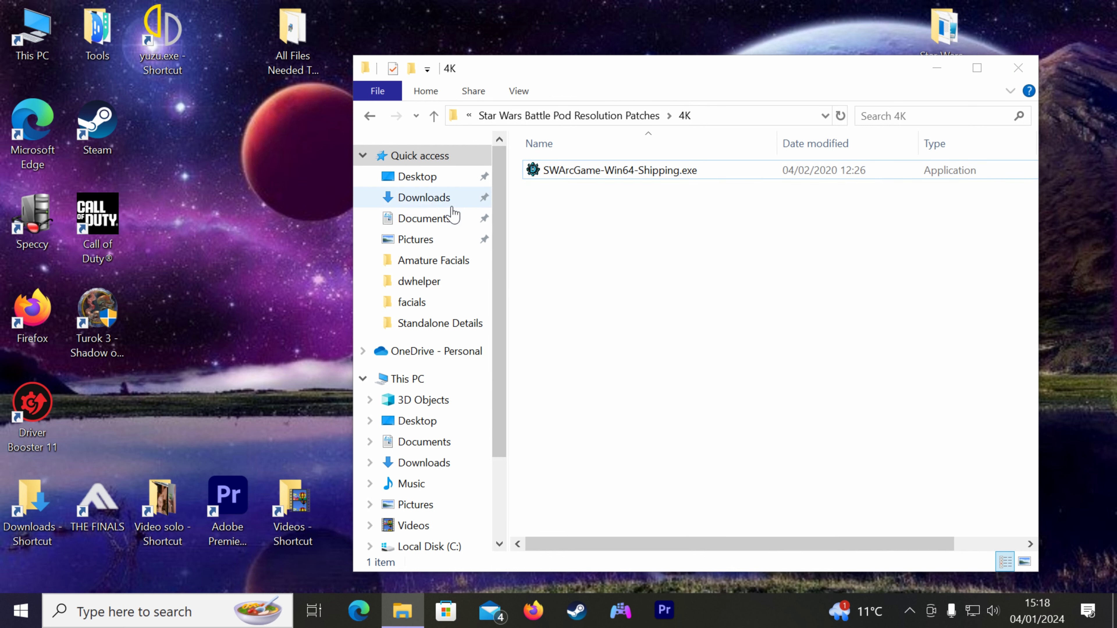
Open the Win64 folder inside the game's Binaries folder and locate SWArcGame-Win64-Shipping.exe
left_click(368, 116)
left_click(369, 115)
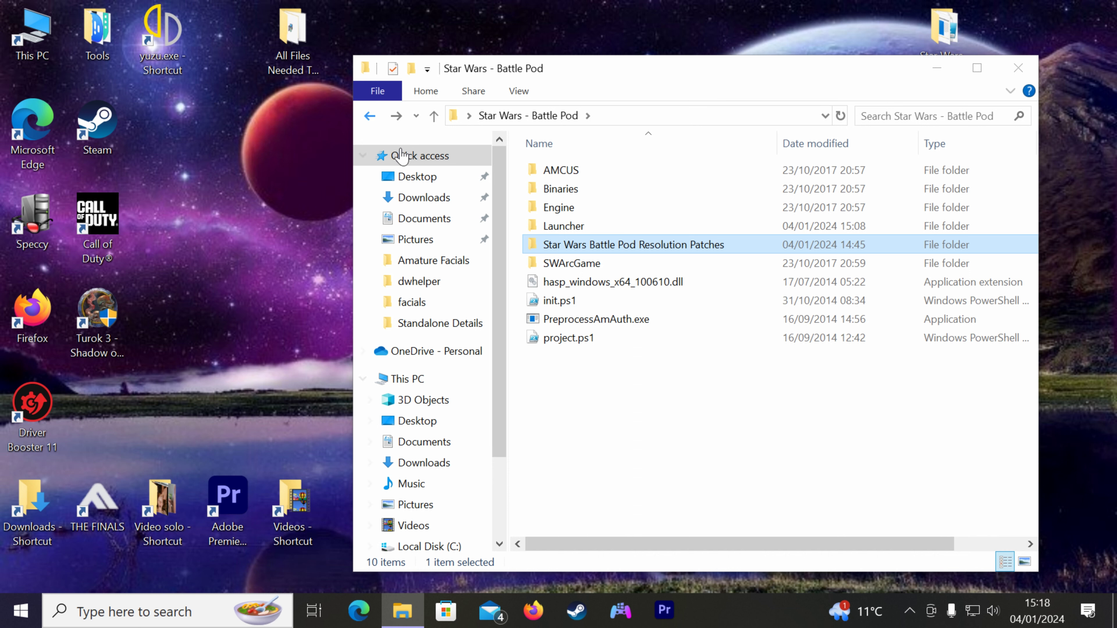
left_click(588, 264)
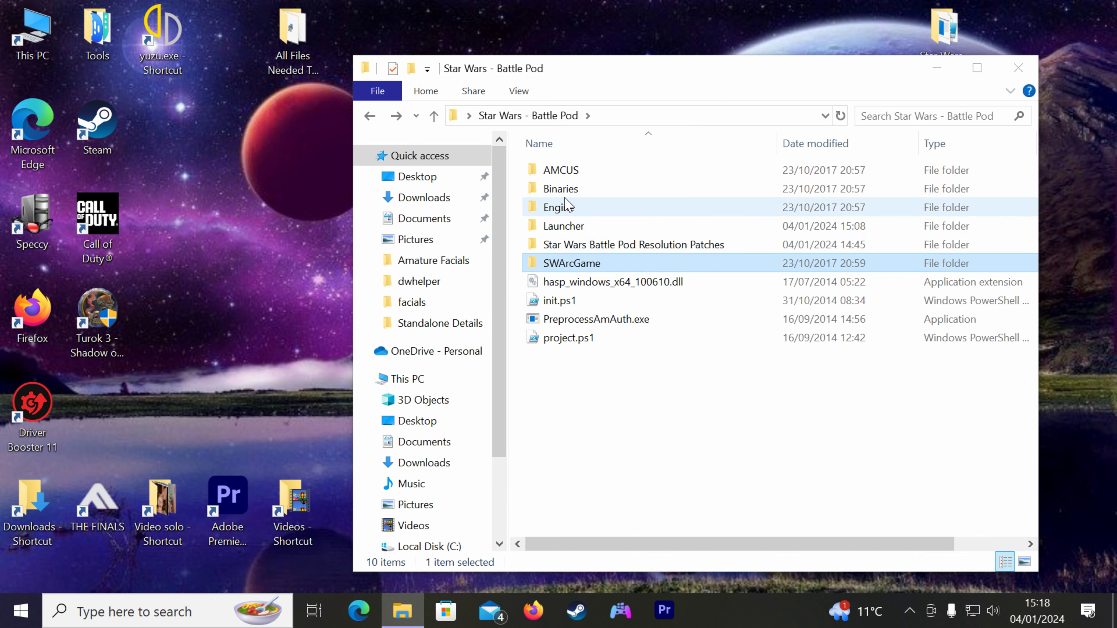
double_click(567, 188)
double_click(582, 176)
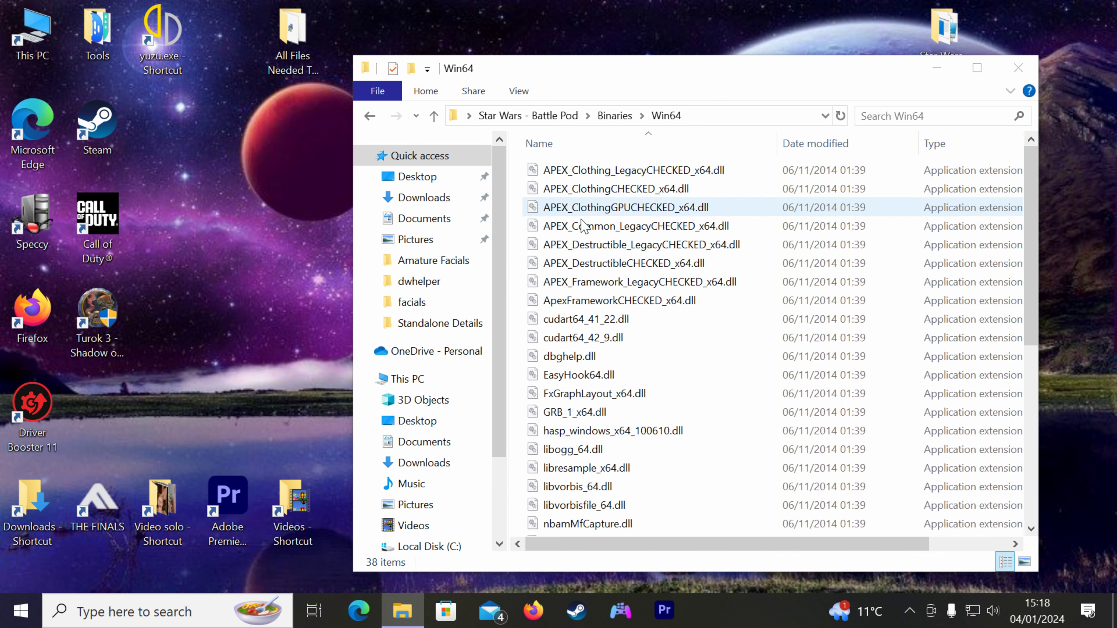
scroll(585, 291, "down", 6)
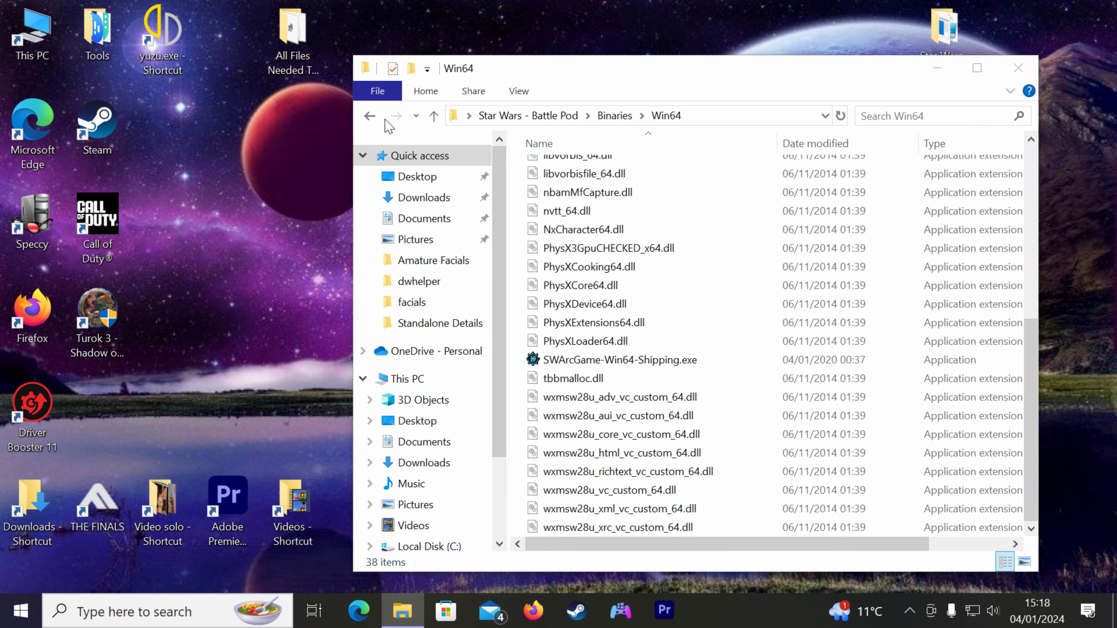
Return to the game's Launcher folder and run JConfigSW.exe
left_click(369, 116)
left_click(370, 116)
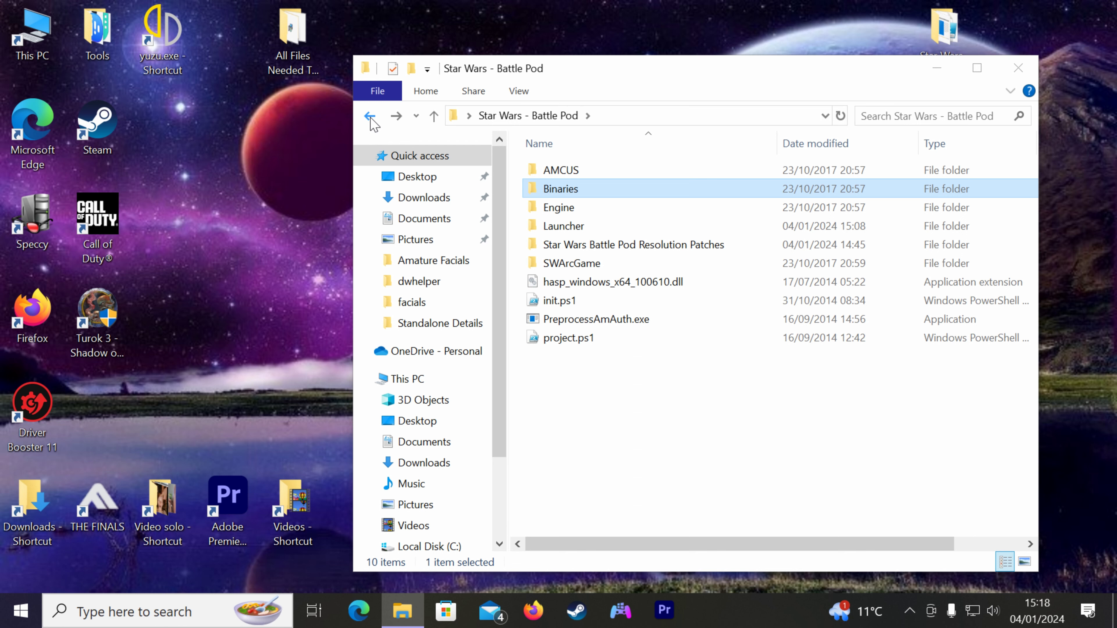
double_click(591, 227)
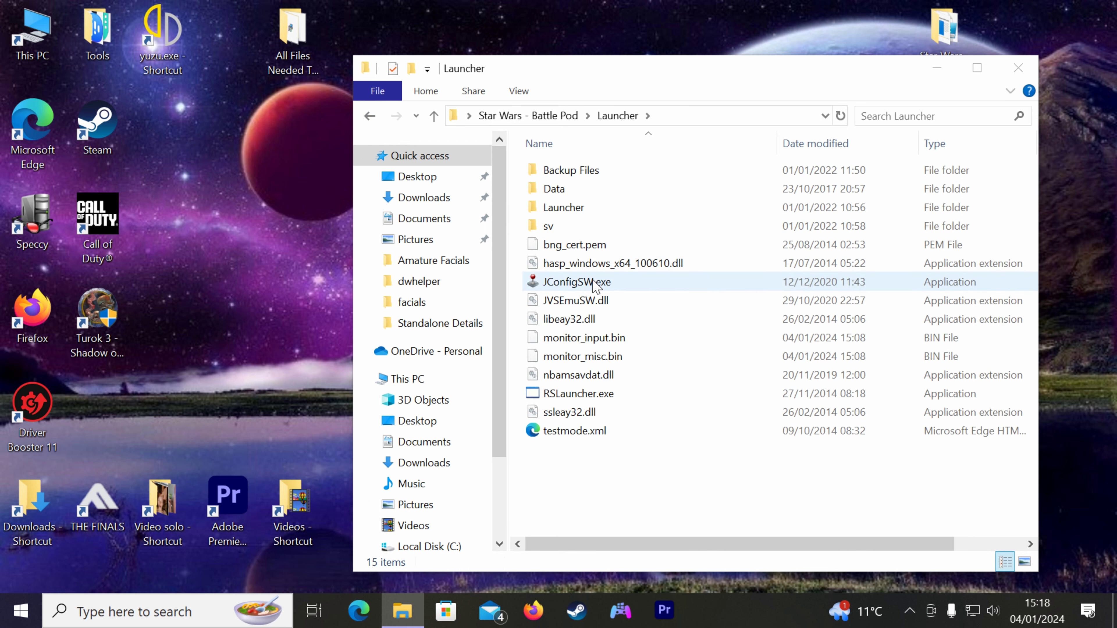
double_click(614, 282)
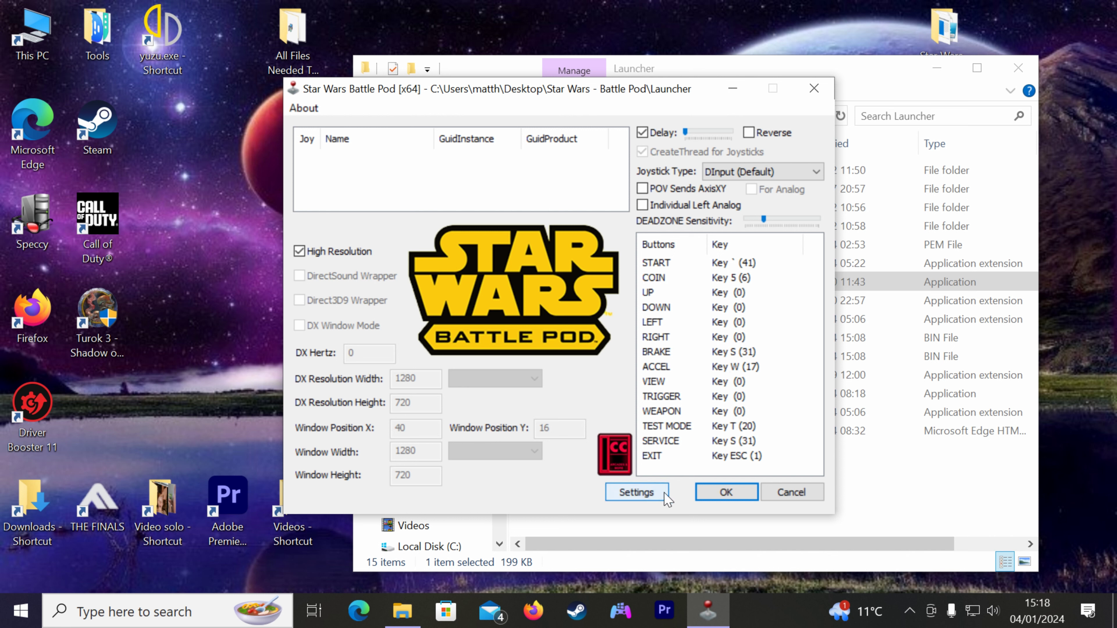
Slightly raise the Analog Sensitivity/Pedal Accel Brake level in the JVS settings and save the configuration
left_click(634, 497)
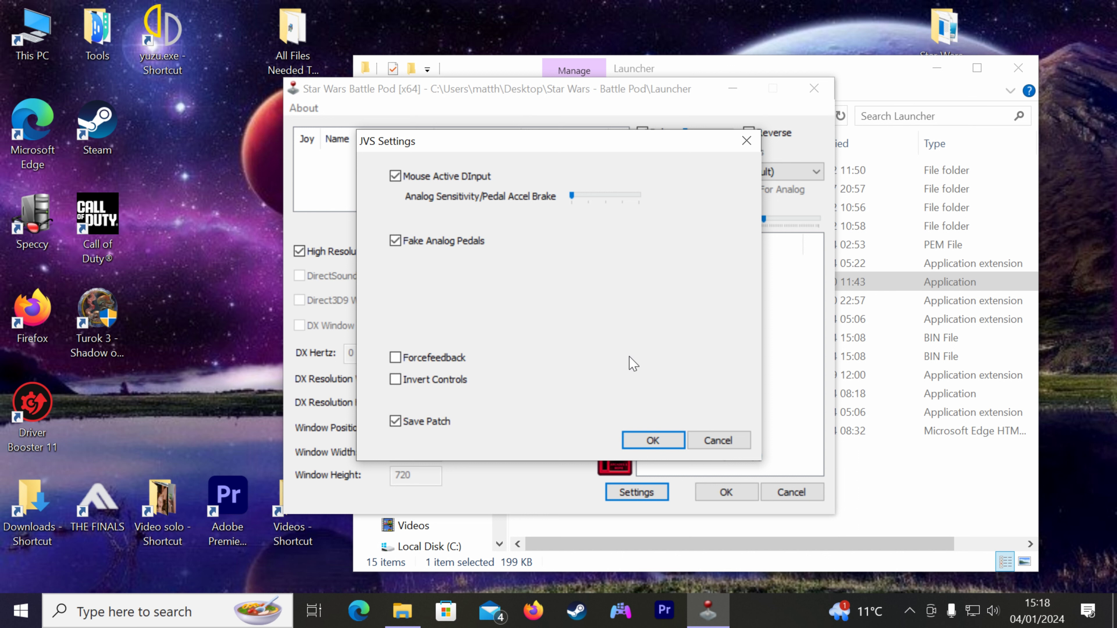
left_click_drag(572, 196, 585, 201)
left_click(656, 440)
left_click(566, 355)
left_click(746, 141)
left_click(727, 492)
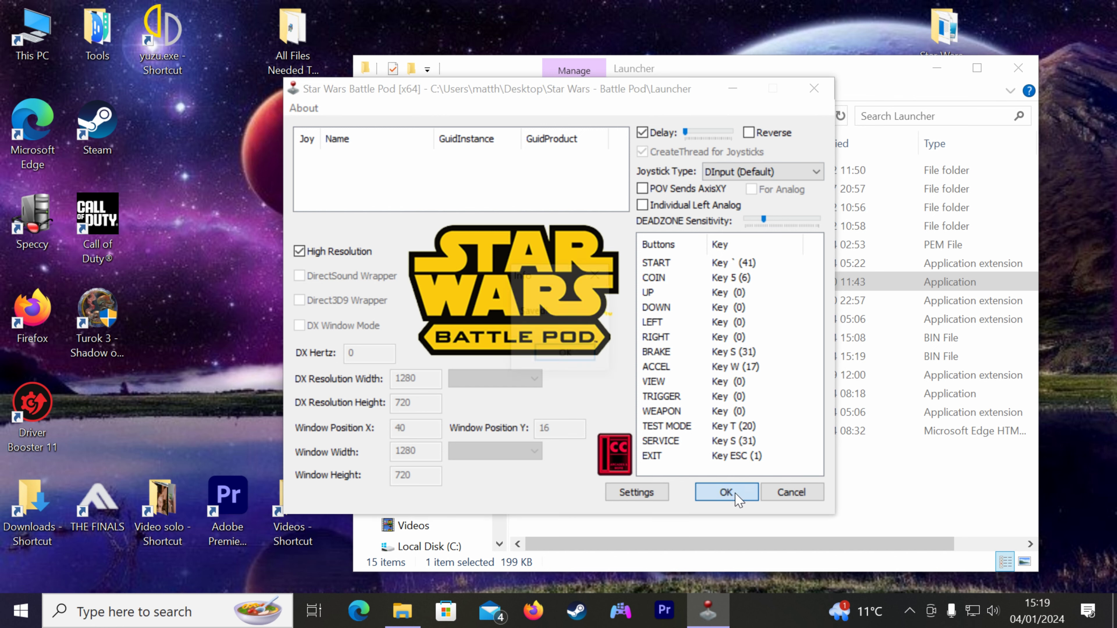
left_click(590, 359)
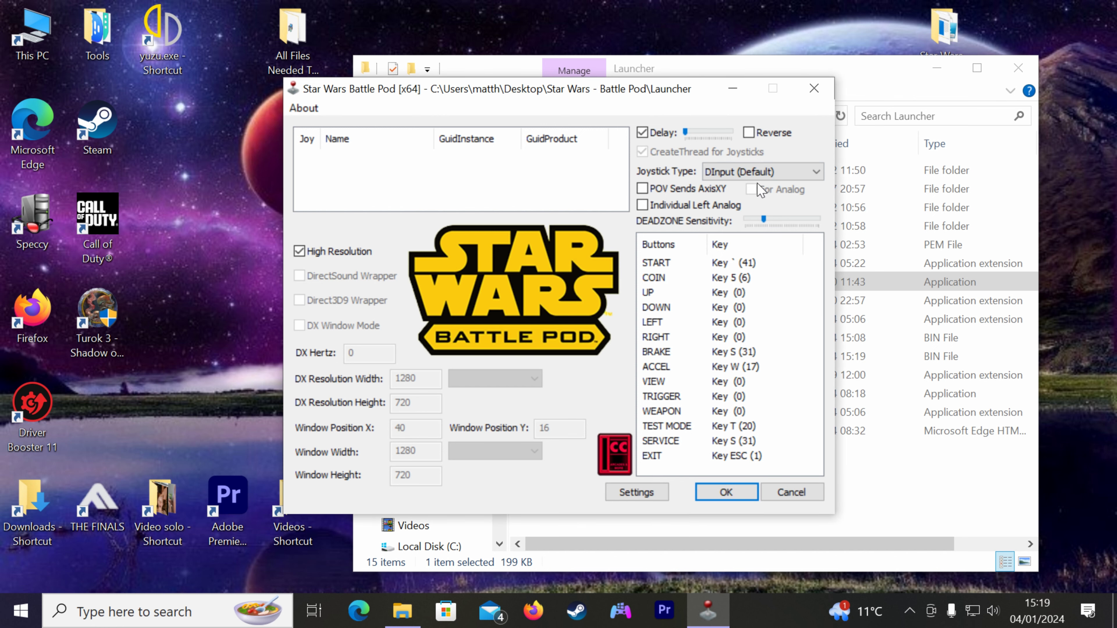
left_click(814, 88)
Check the monitor_input.bin and monitor_misc.bin configuration files in the Launcher folder
left_click(599, 339)
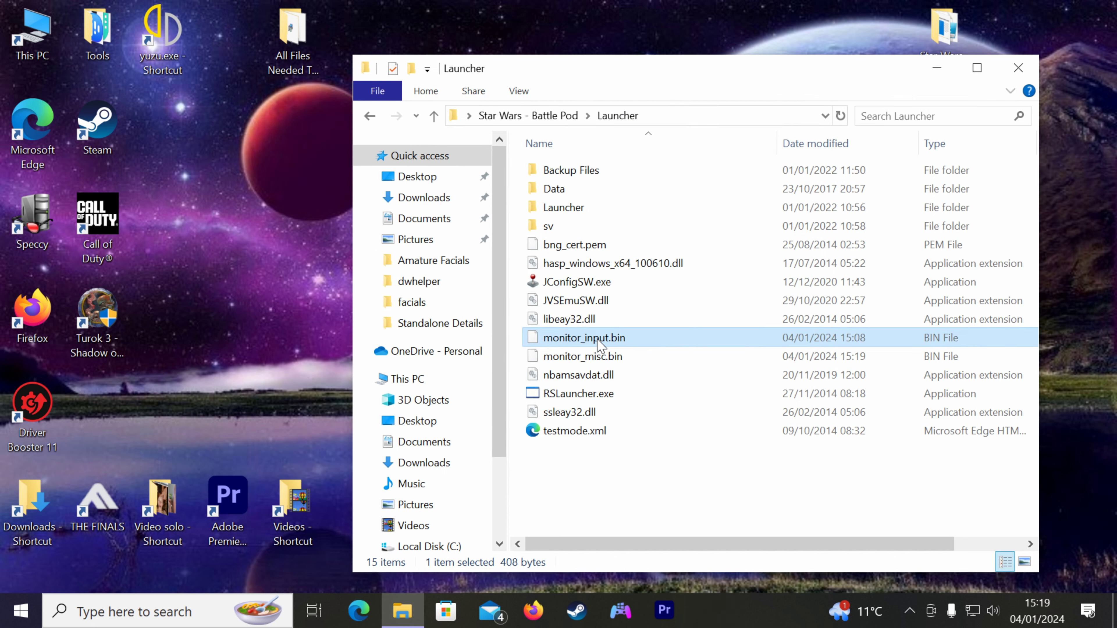
left_click(563, 359)
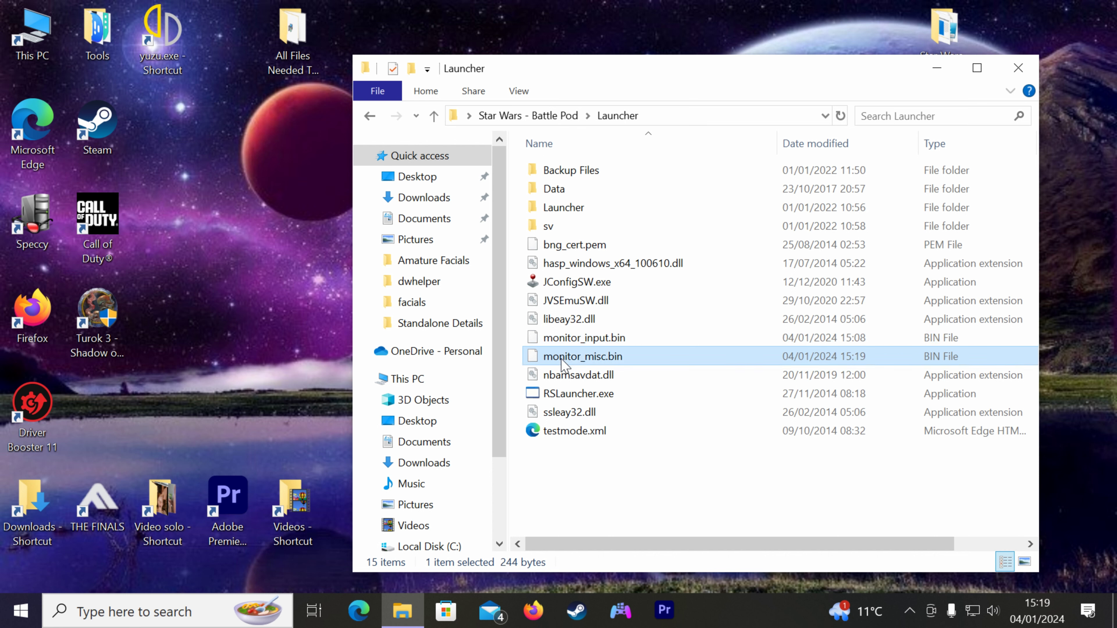
left_click(565, 341)
left_click(572, 359)
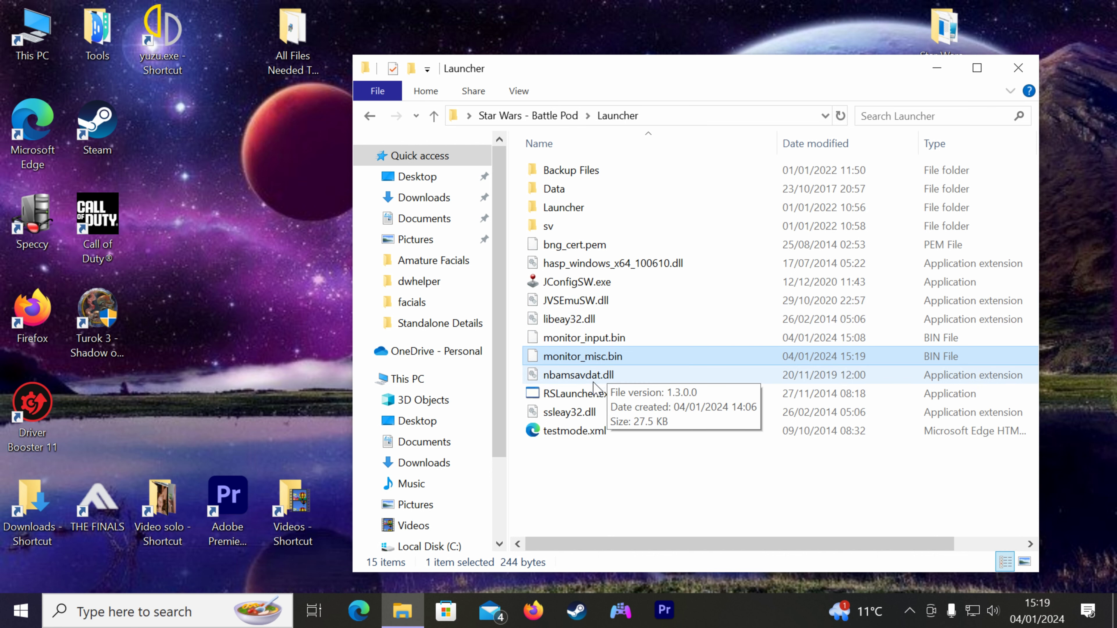
Start the game with RSLauncher.exe from the Launcher folder and bring up the running game window's preview
left_click(586, 394)
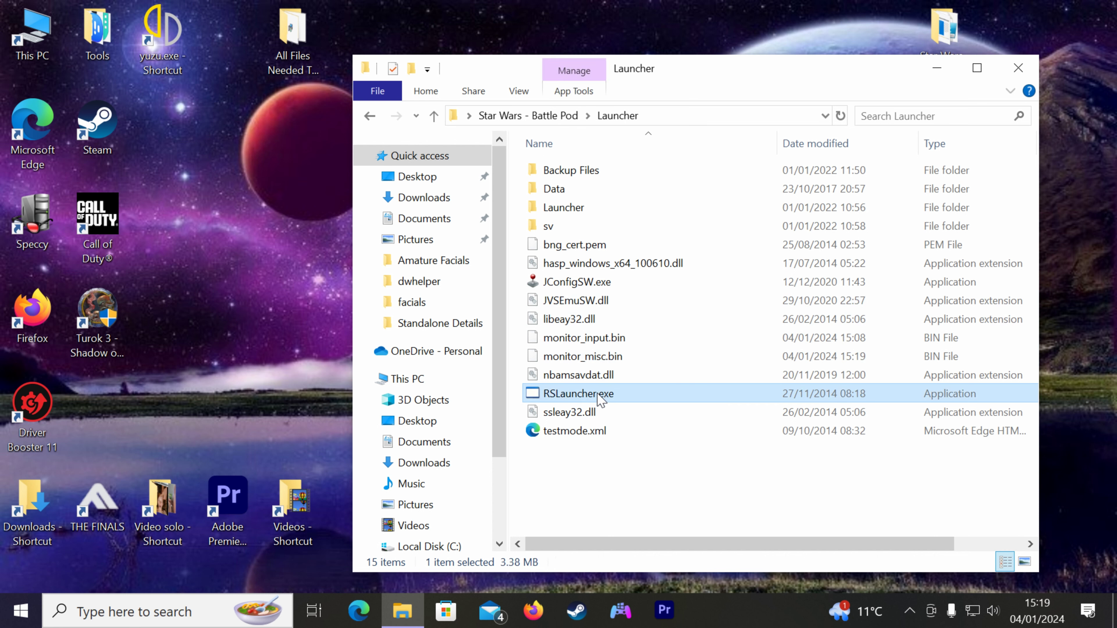
double_click(572, 394)
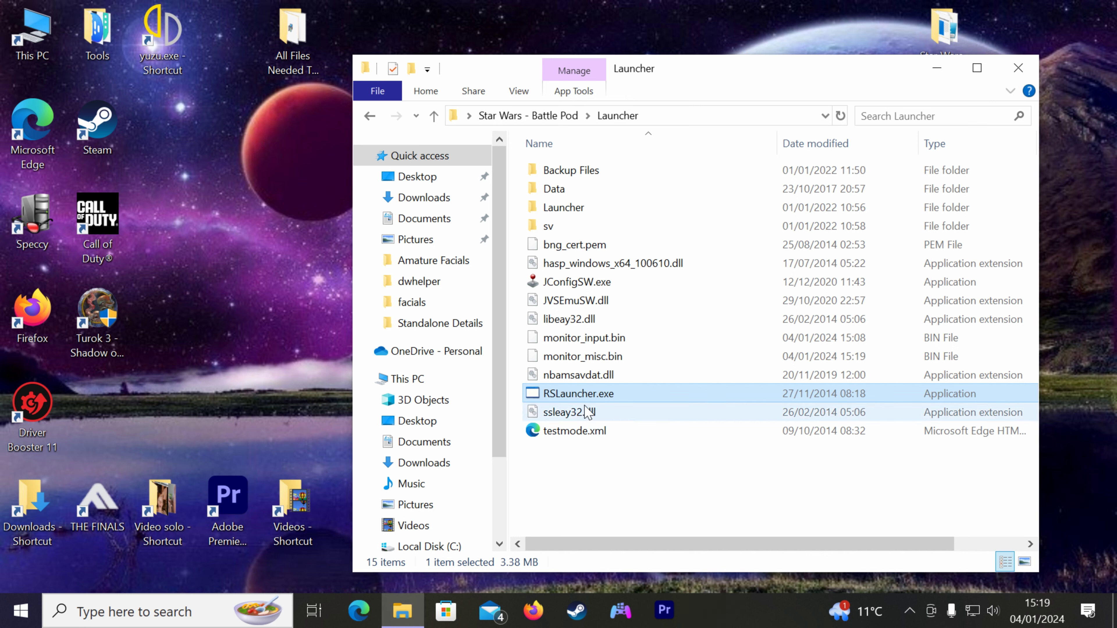
double_click(580, 394)
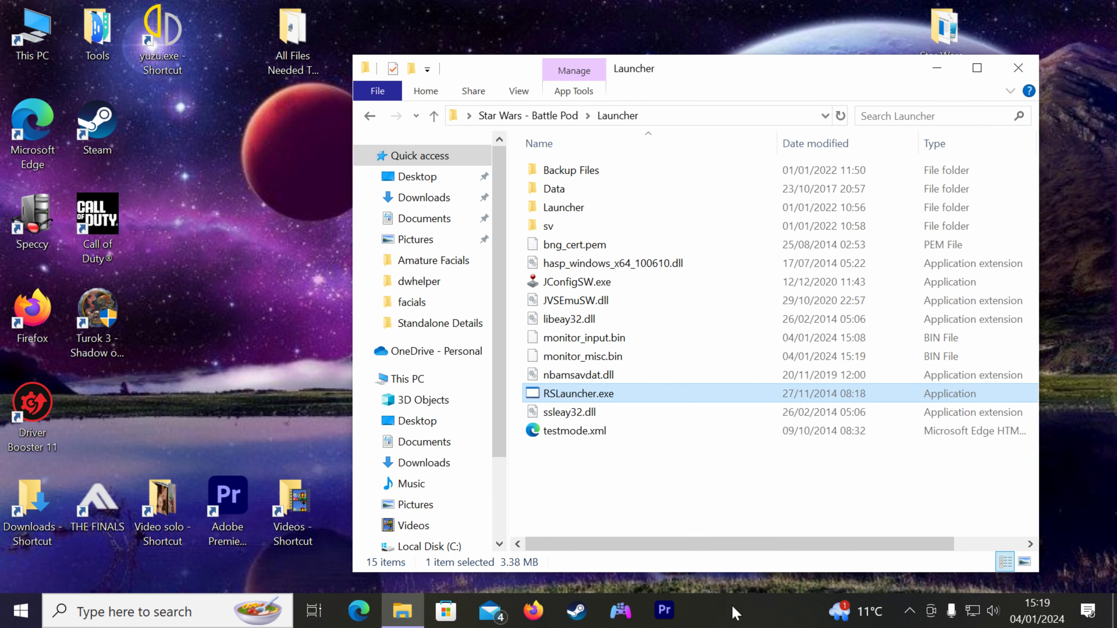
double_click(579, 395)
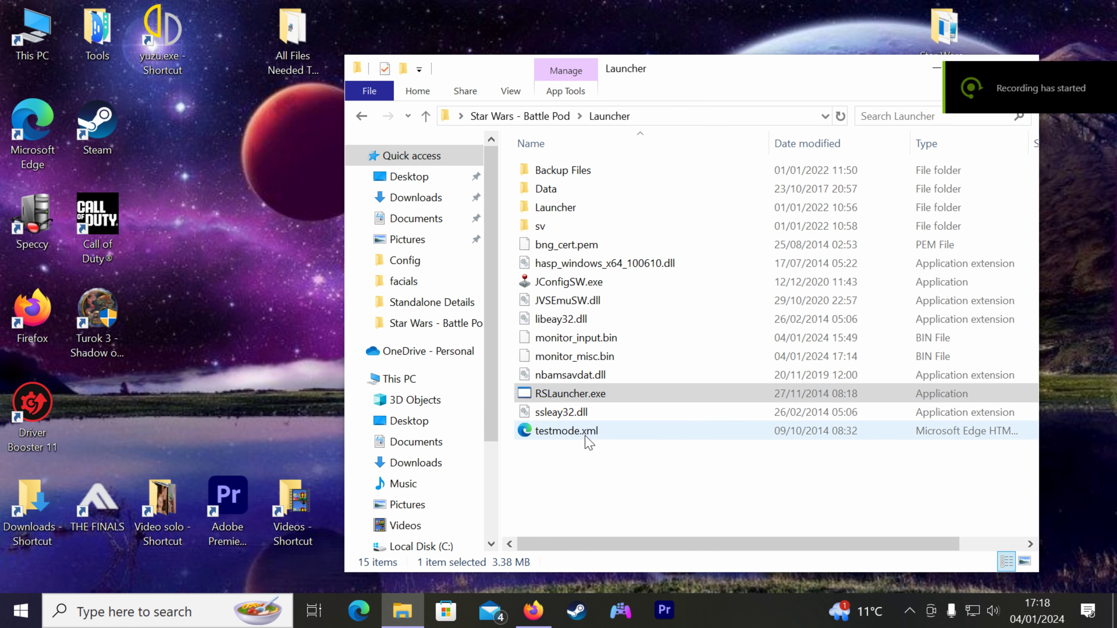
double_click(589, 393)
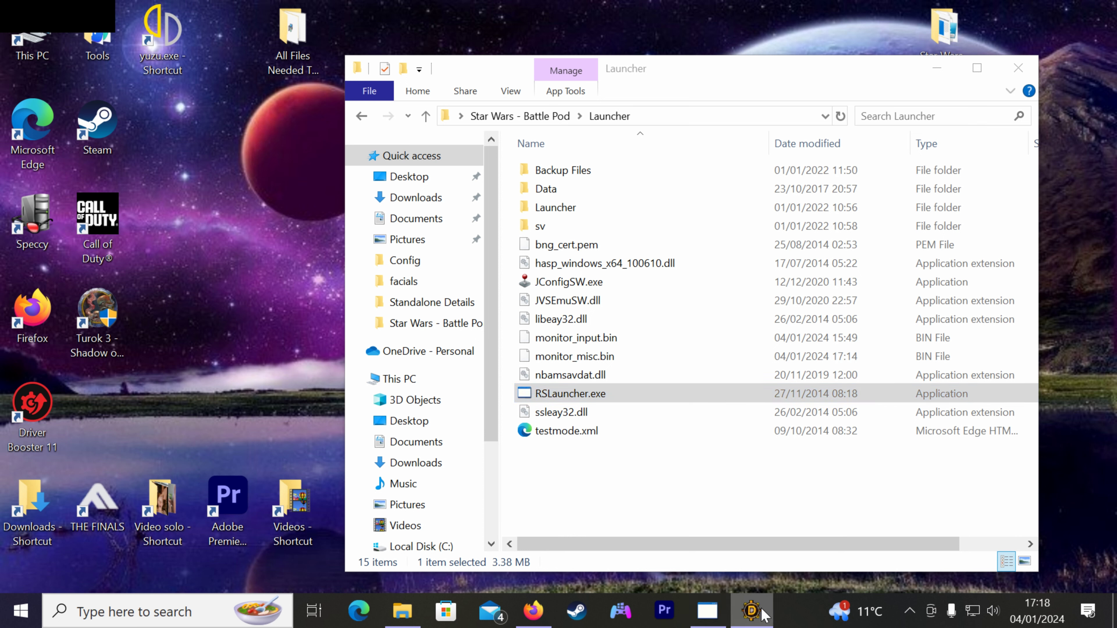
mouse_move(760, 616)
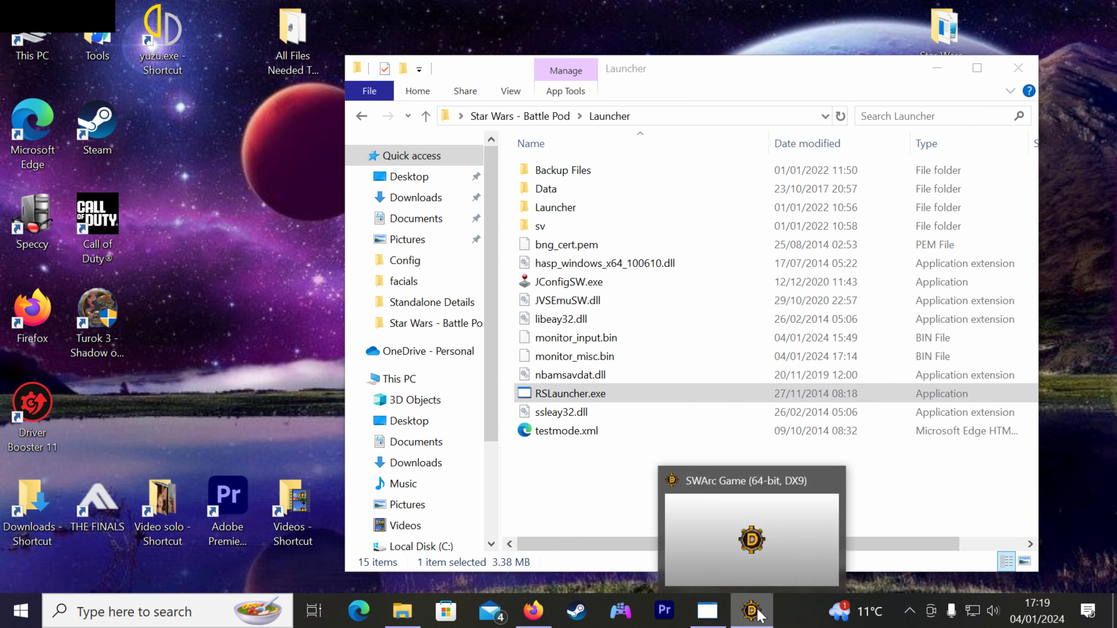